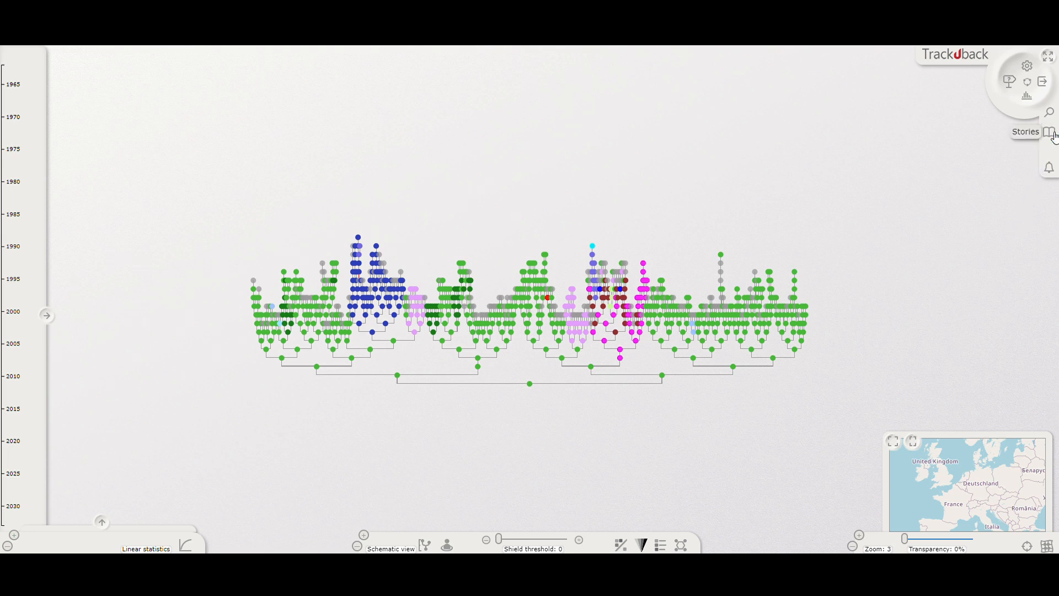
Step: Open the story "Wadsteniensis stood at the mountain" for editing and advance to its section content
{"action": "left_click", "coordinate": [1050, 132]}
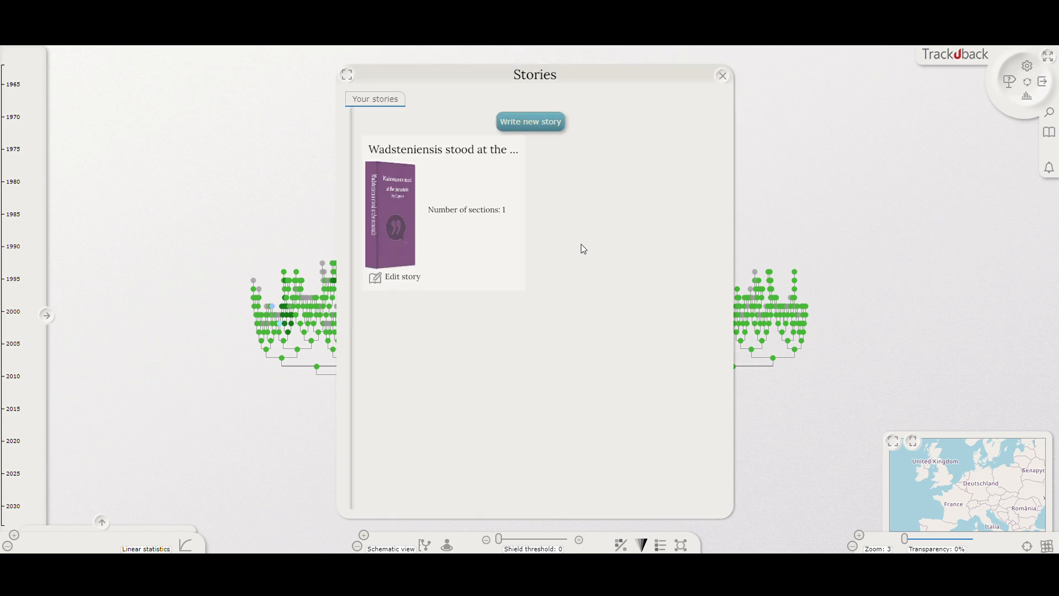
{"action": "left_click", "coordinate": [402, 277]}
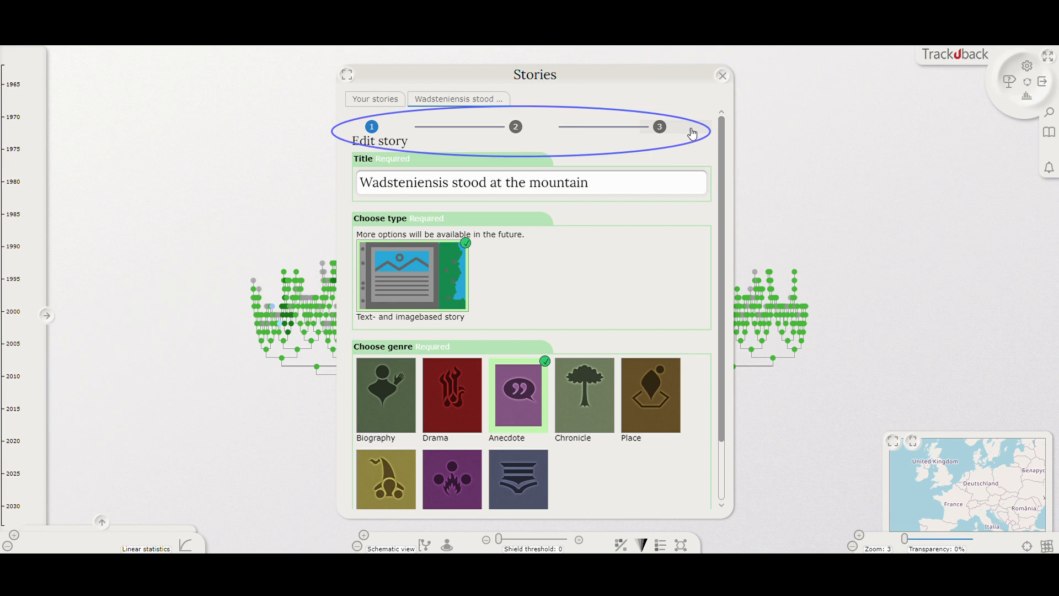
{"action": "left_click_drag", "start_coordinate": [719, 131], "coordinate": [709, 218]}
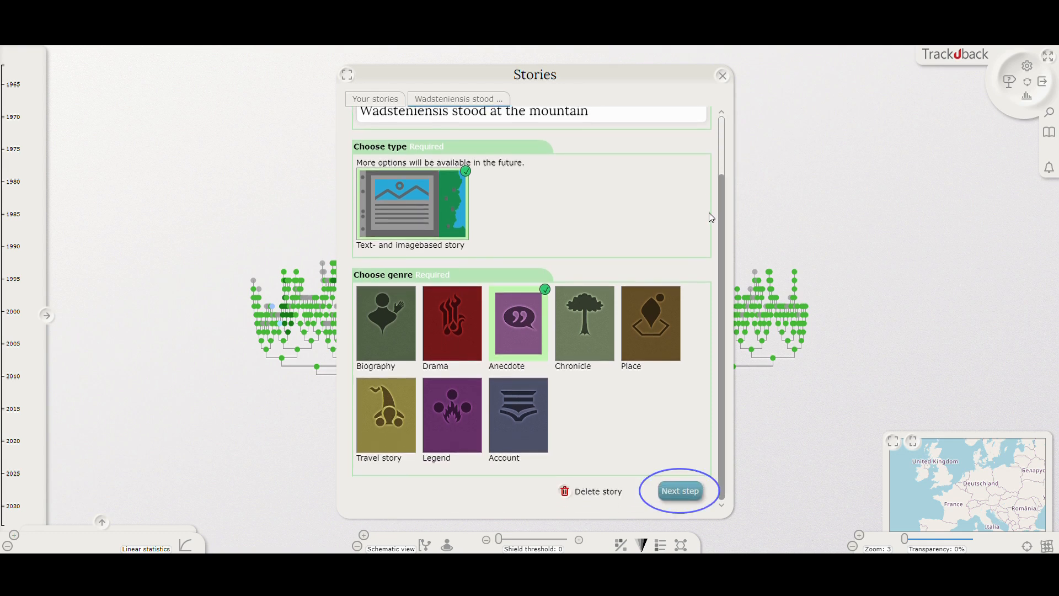
{"action": "left_click", "coordinate": [682, 492]}
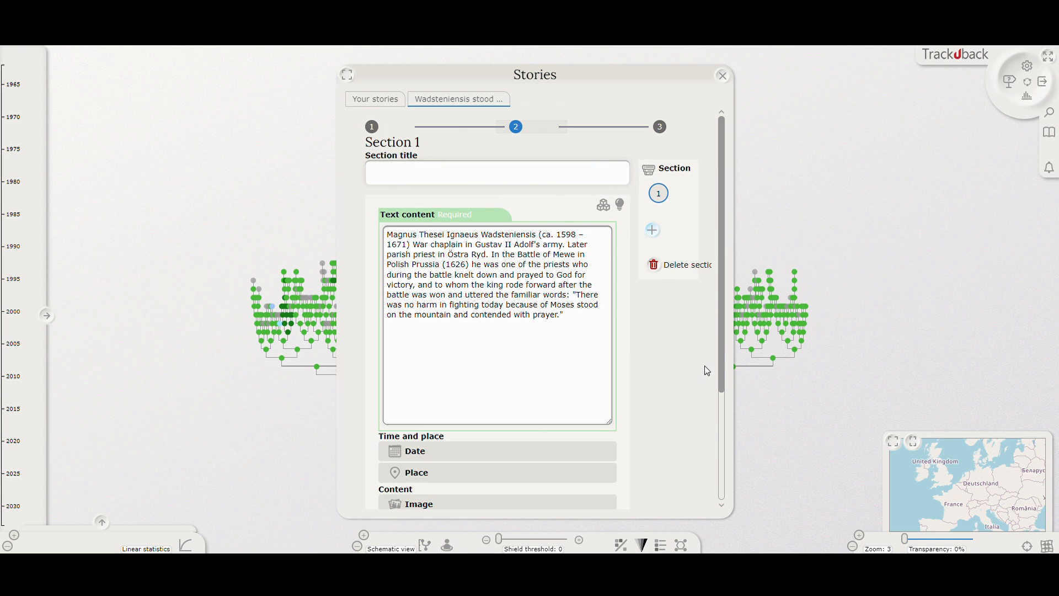
Step: Set the section's date to the year 1626
{"action": "left_click_drag", "start_coordinate": [723, 331], "coordinate": [710, 453]}
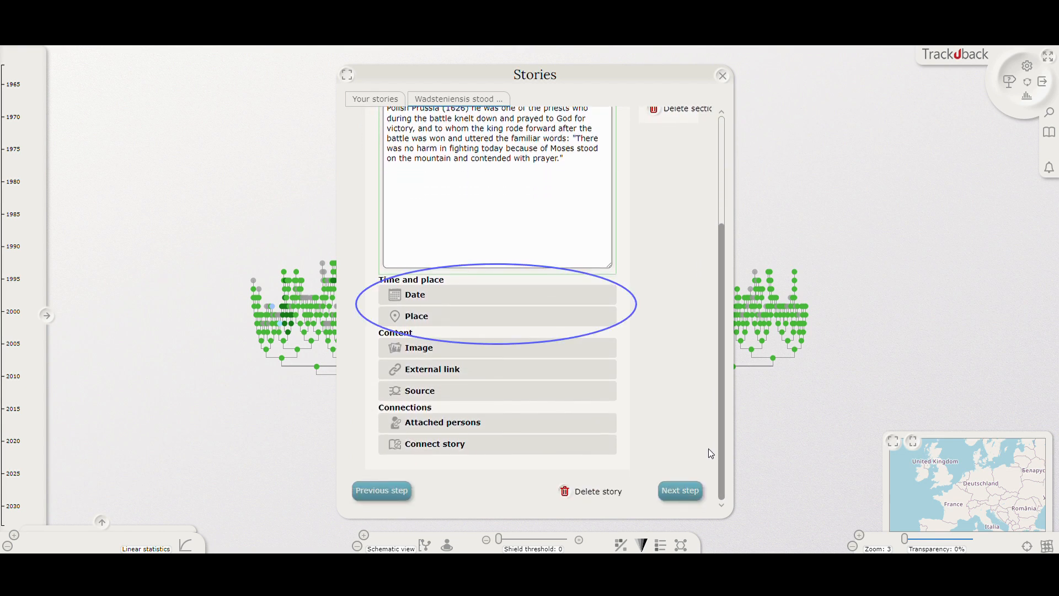
{"action": "left_click", "coordinate": [510, 302]}
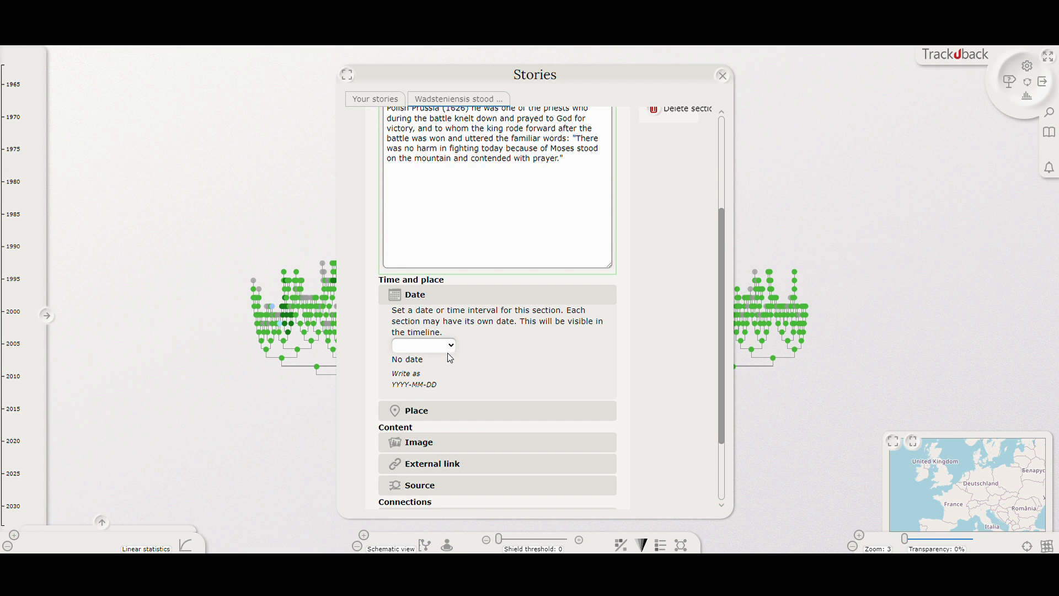
{"action": "left_click", "coordinate": [445, 373]}
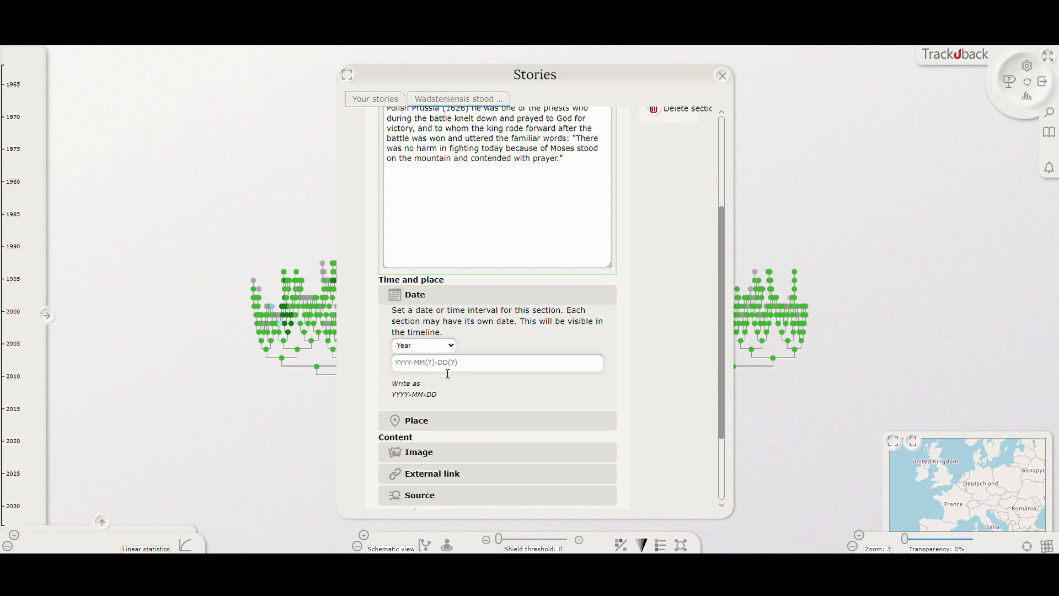
{"action": "left_click", "coordinate": [451, 368]}
{"action": "type", "text": "1626"}
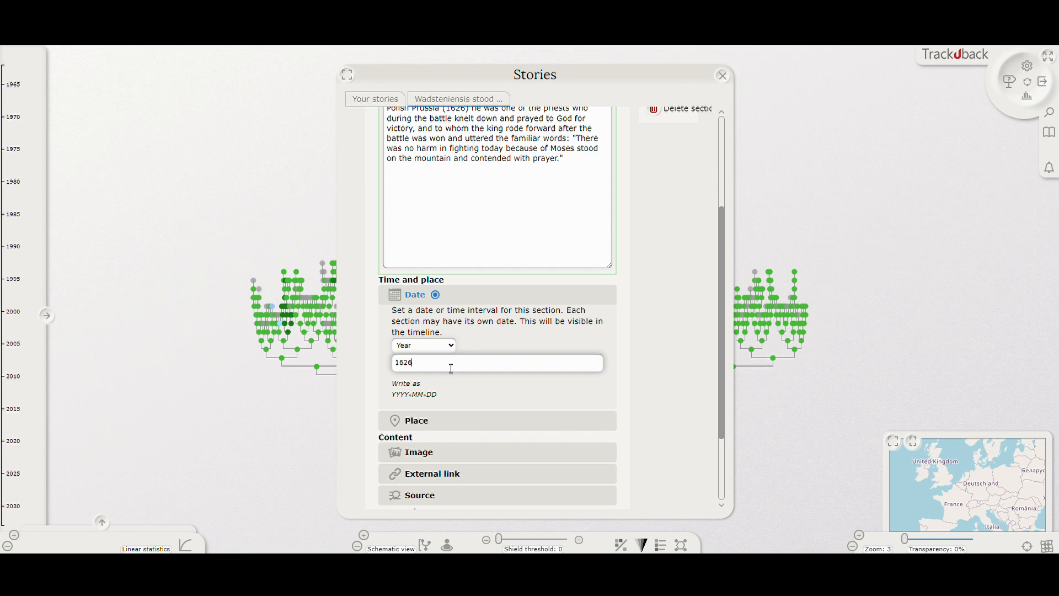
Step: Enter "Poland" as the section's place name and open geocoding to add a position
{"action": "left_click", "coordinate": [436, 424]}
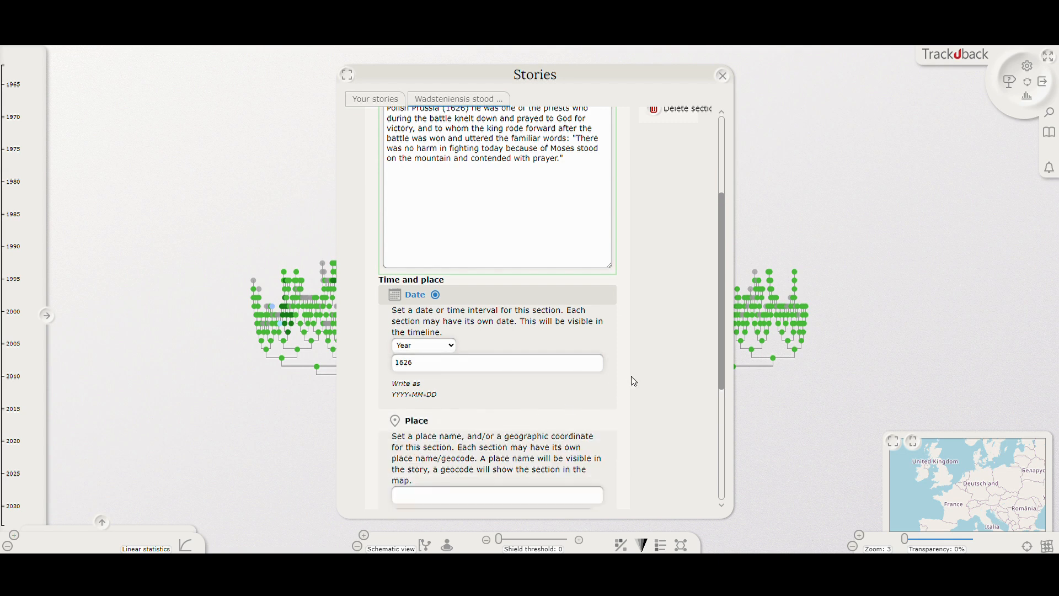
{"action": "left_click_drag", "start_coordinate": [721, 275], "coordinate": [715, 391]}
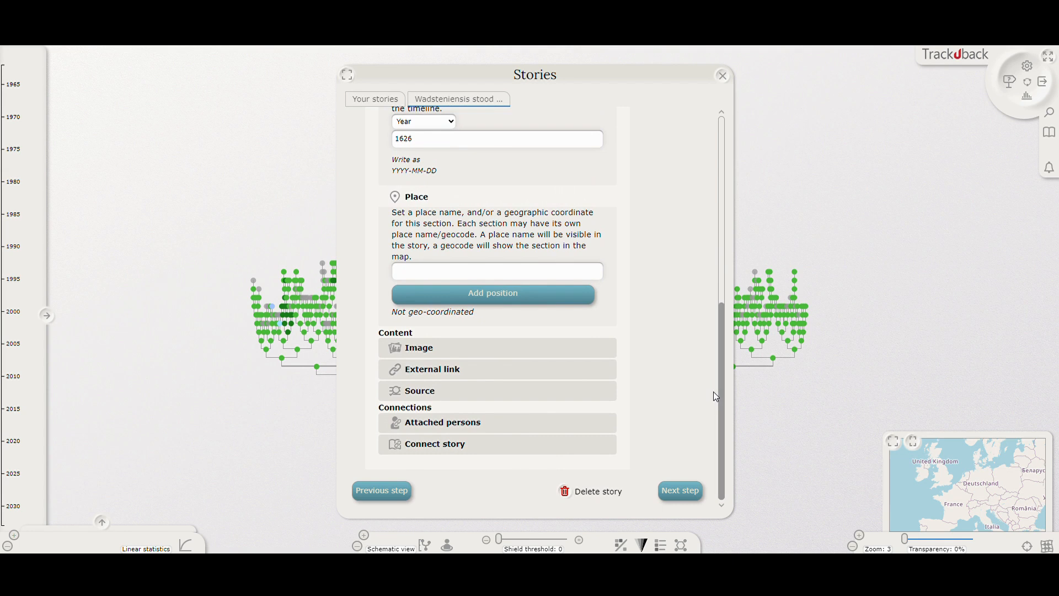
{"action": "left_click", "coordinate": [545, 272]}
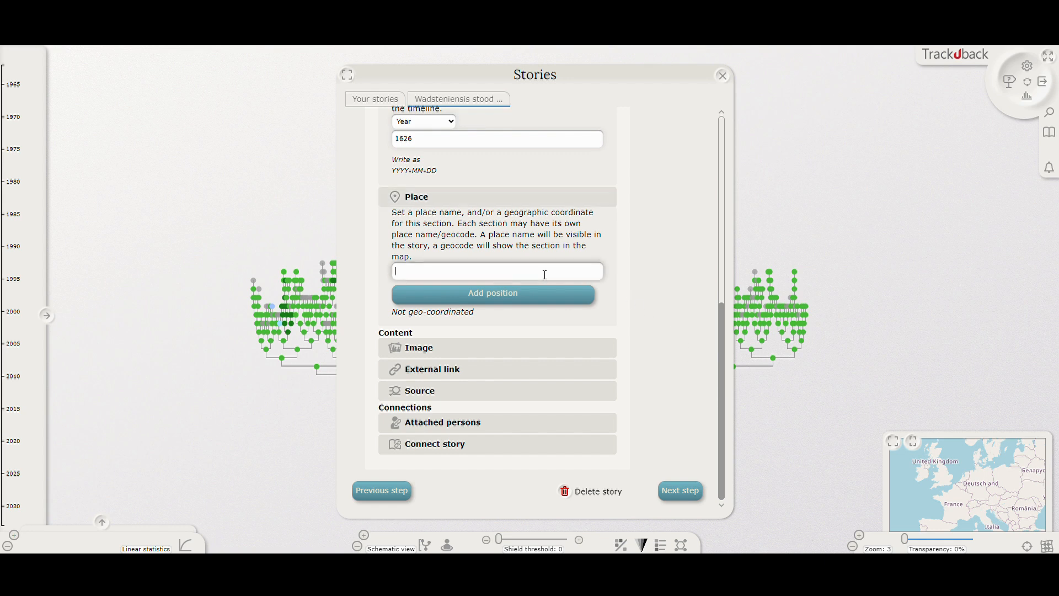
{"action": "type", "text": "Poland"}
{"action": "left_click", "coordinate": [480, 302]}
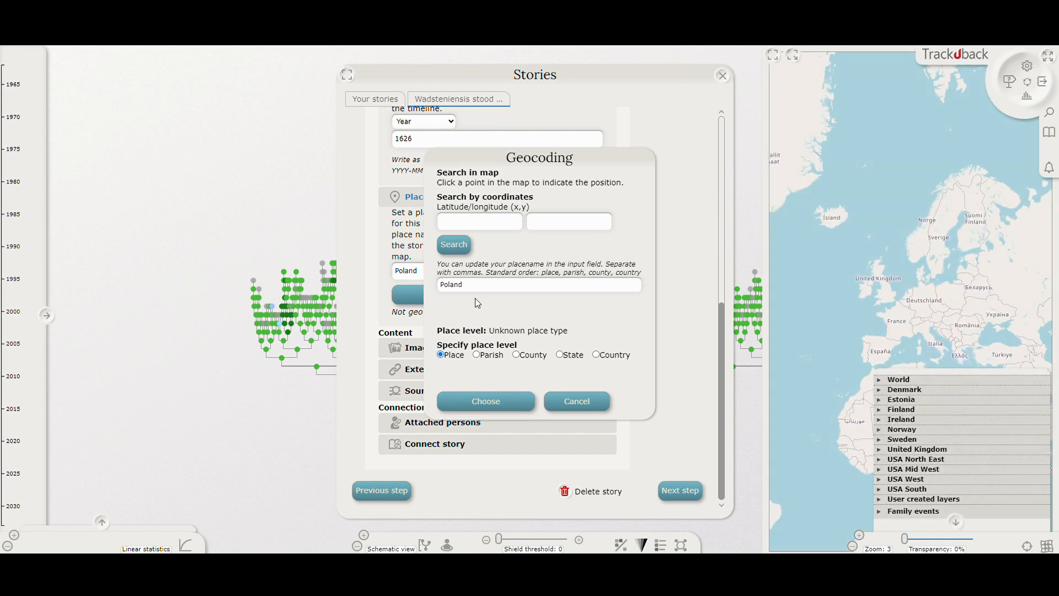
Step: Search for the position by coordinates, using latitude 53.83333 and longitude 18.83333
{"action": "left_click", "coordinate": [480, 226]}
{"action": "type", "text": "53.83333"}
{"action": "key", "text": "Tab"}
{"action": "type", "text": "18.83333"}
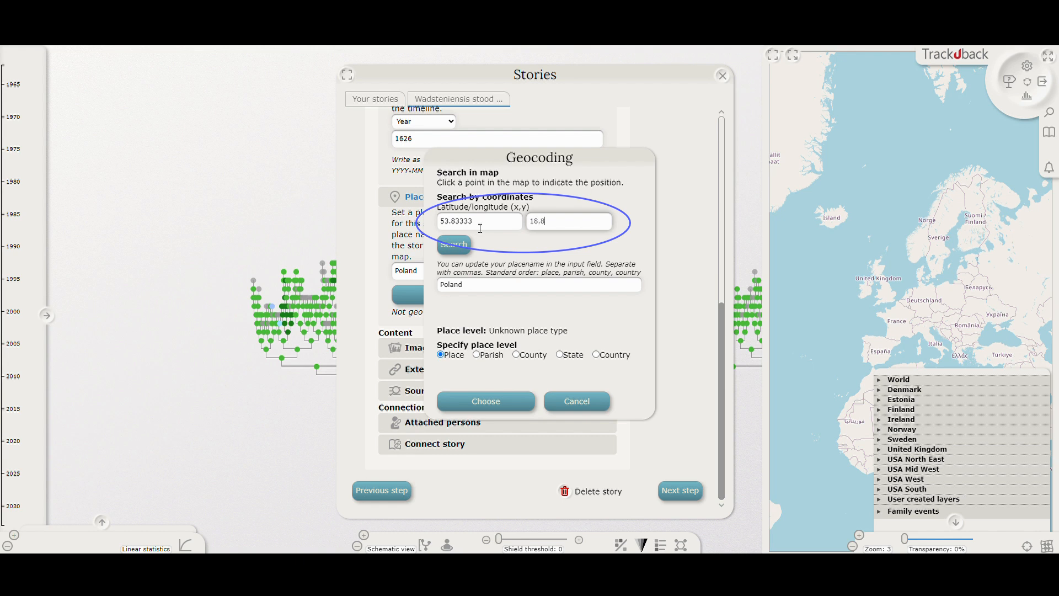
{"action": "left_click", "coordinate": [454, 245]}
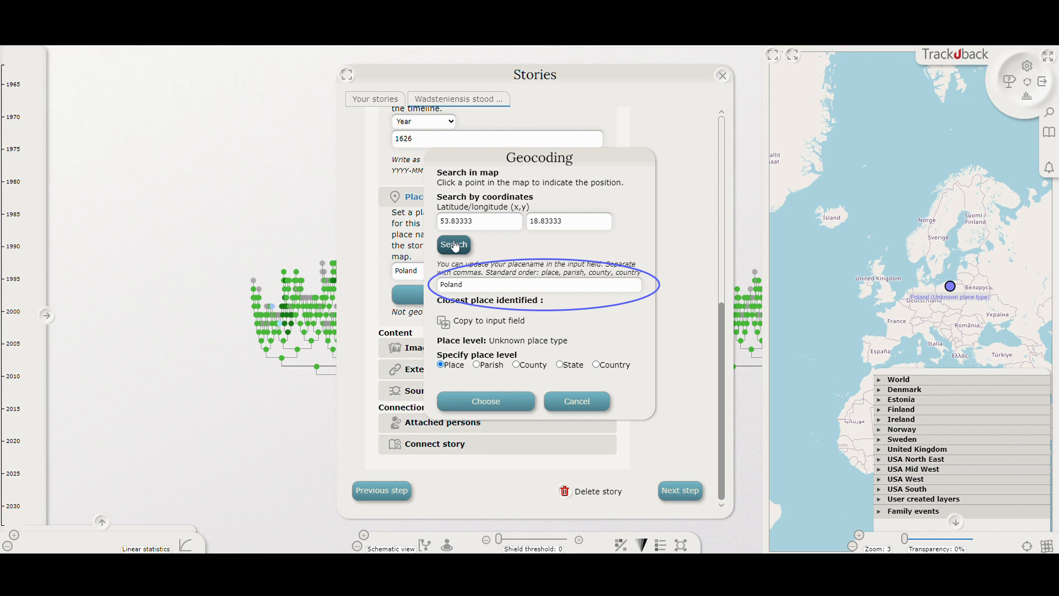
{"action": "left_click", "coordinate": [455, 246]}
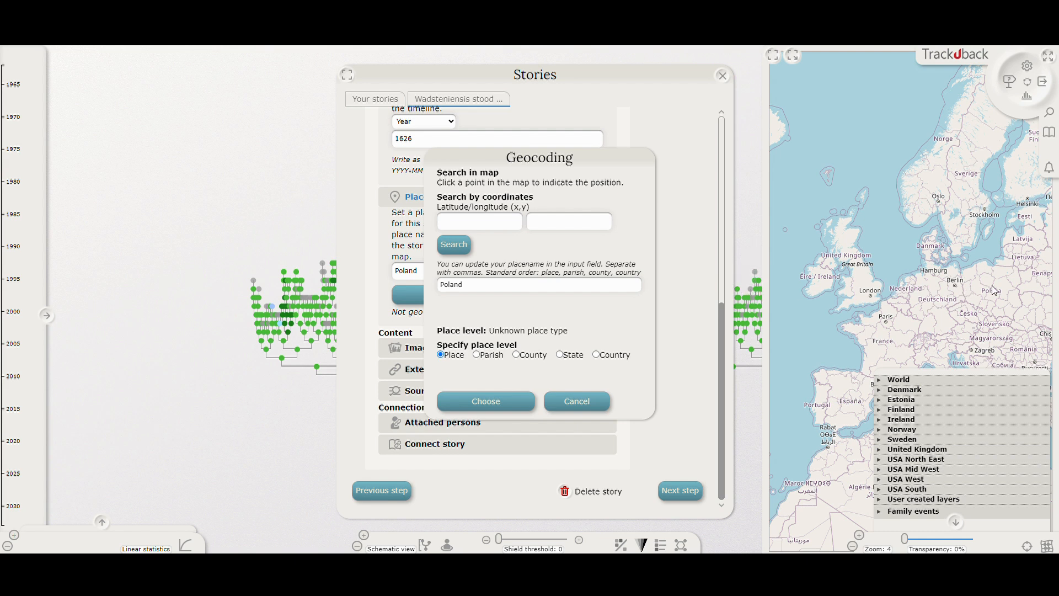
Step: Mark the position just north of Gniew on the map, name the place "Gewe, Poland" and accept it
{"action": "scroll", "coordinate": [995, 291], "scroll_direction": "up", "scroll_amount": 3}
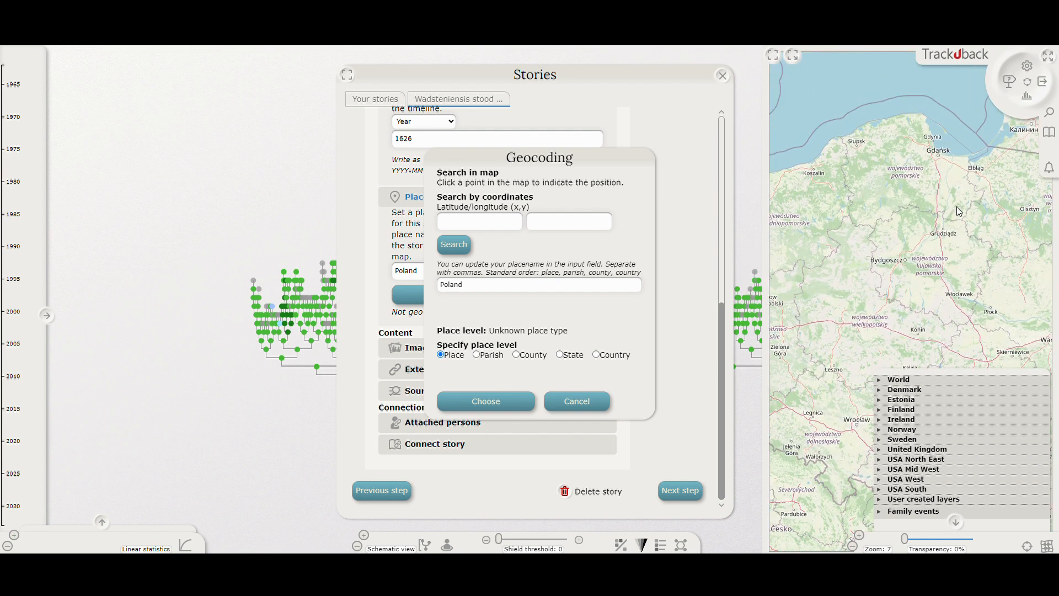
{"action": "scroll", "coordinate": [963, 214], "scroll_direction": "up", "scroll_amount": 3}
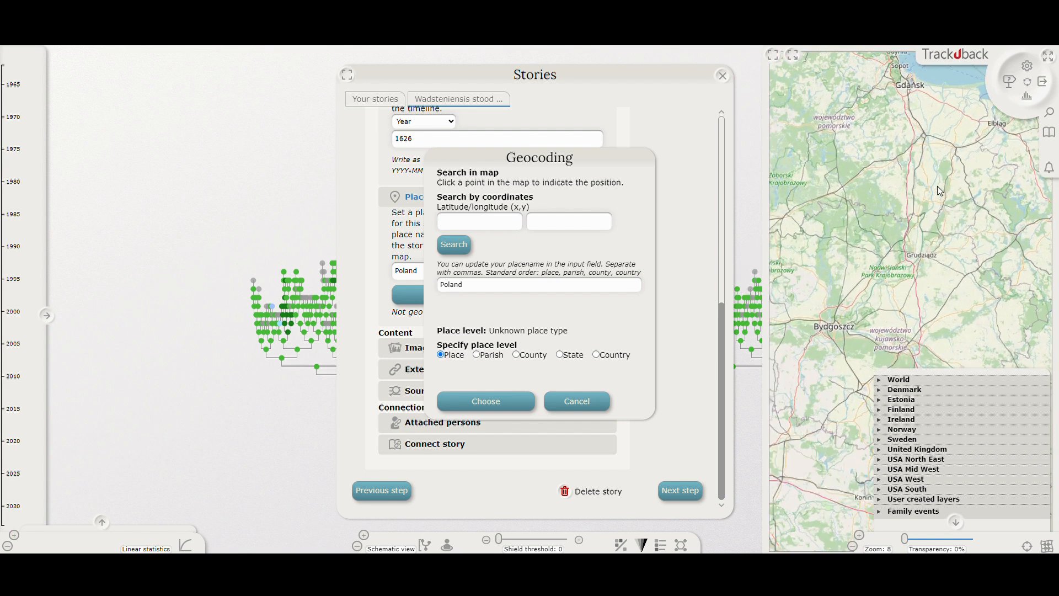
{"action": "scroll", "coordinate": [915, 193], "scroll_direction": "up", "scroll_amount": 2}
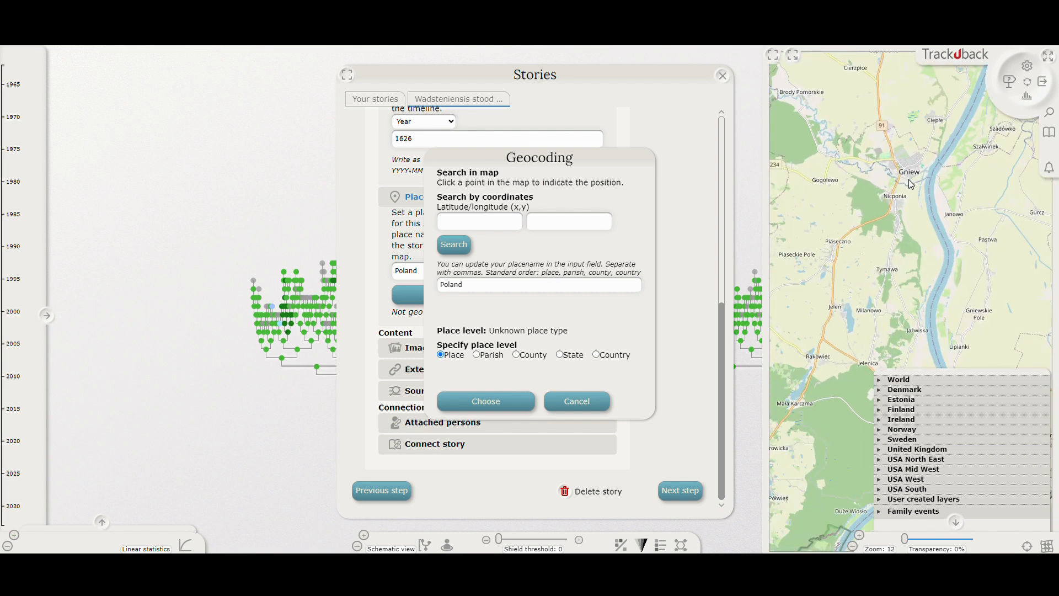
{"action": "left_click", "coordinate": [914, 153]}
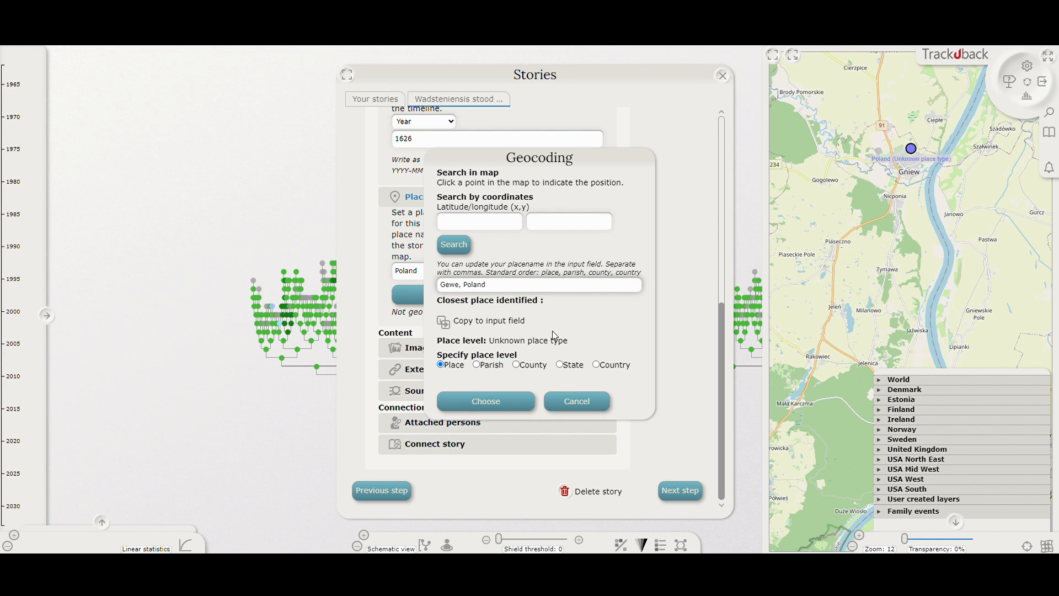
{"action": "left_click", "coordinate": [485, 401]}
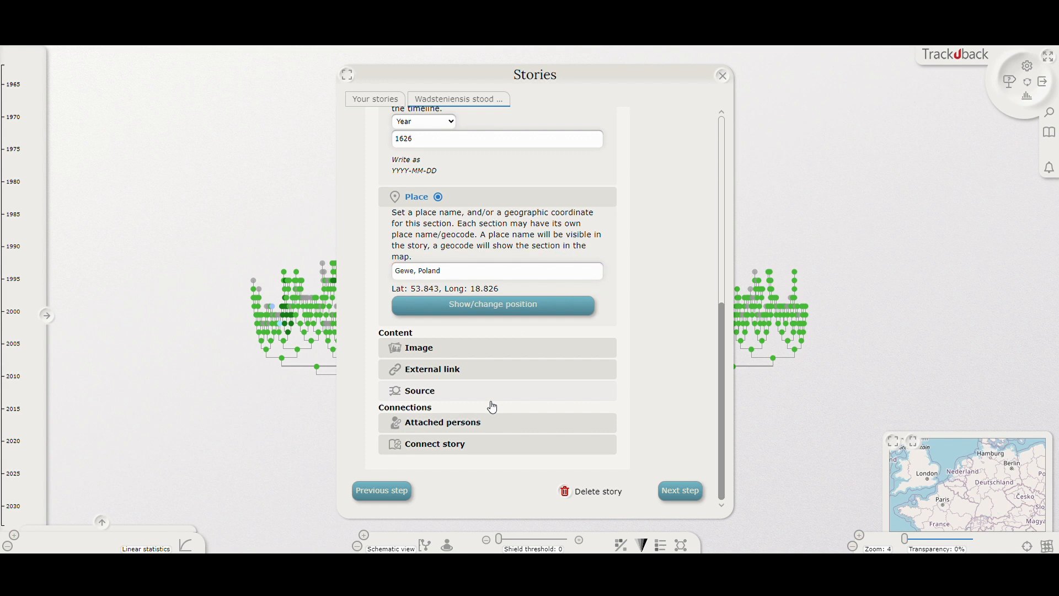
Step: Advance to the story's final stage, save it with its current license and sharing choices, and open the saved book
{"action": "left_click", "coordinate": [682, 495]}
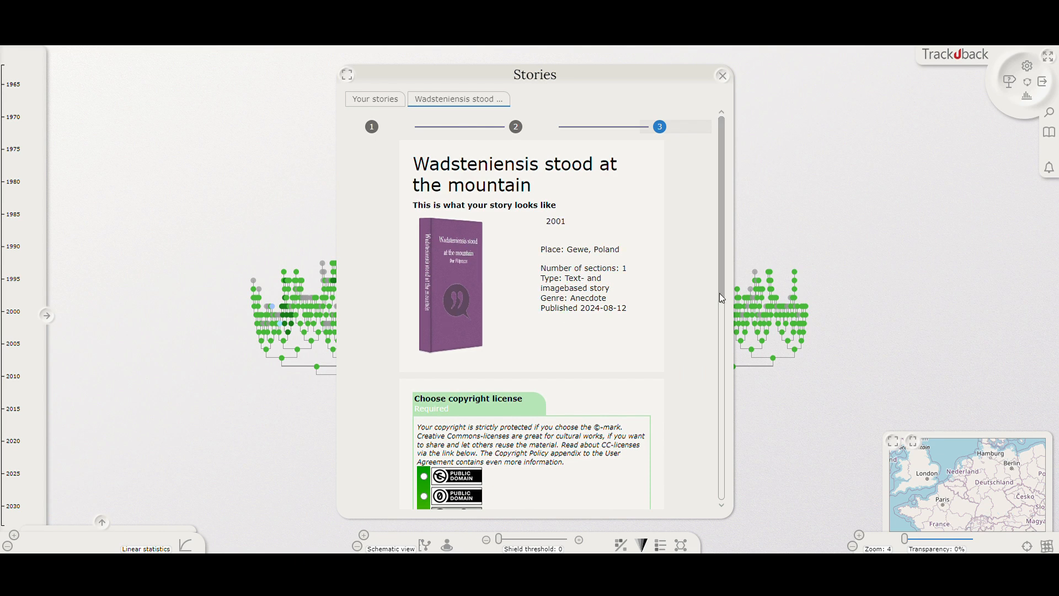
{"action": "scroll", "coordinate": [681, 495], "scroll_direction": "down", "scroll_amount": 5}
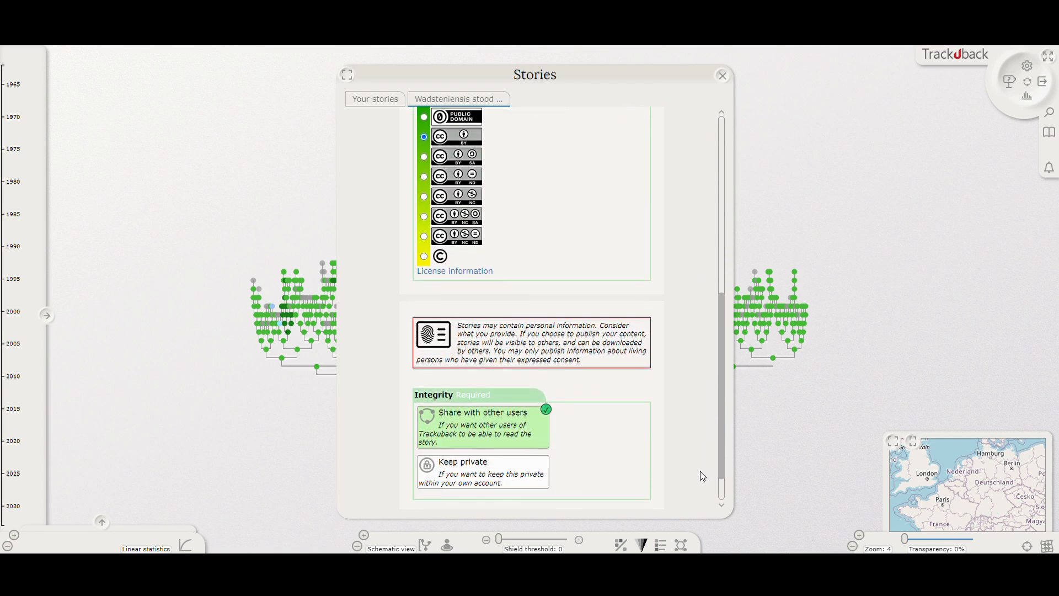
{"action": "scroll", "coordinate": [700, 486], "scroll_direction": "down", "scroll_amount": 2}
{"action": "left_click", "coordinate": [521, 499]}
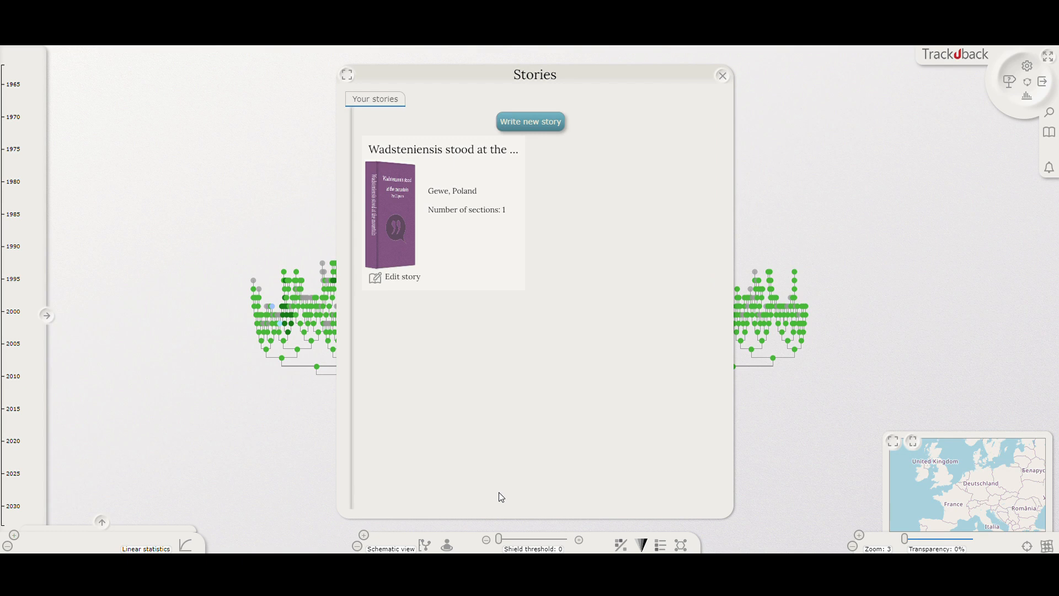
{"action": "left_click", "coordinate": [397, 224]}
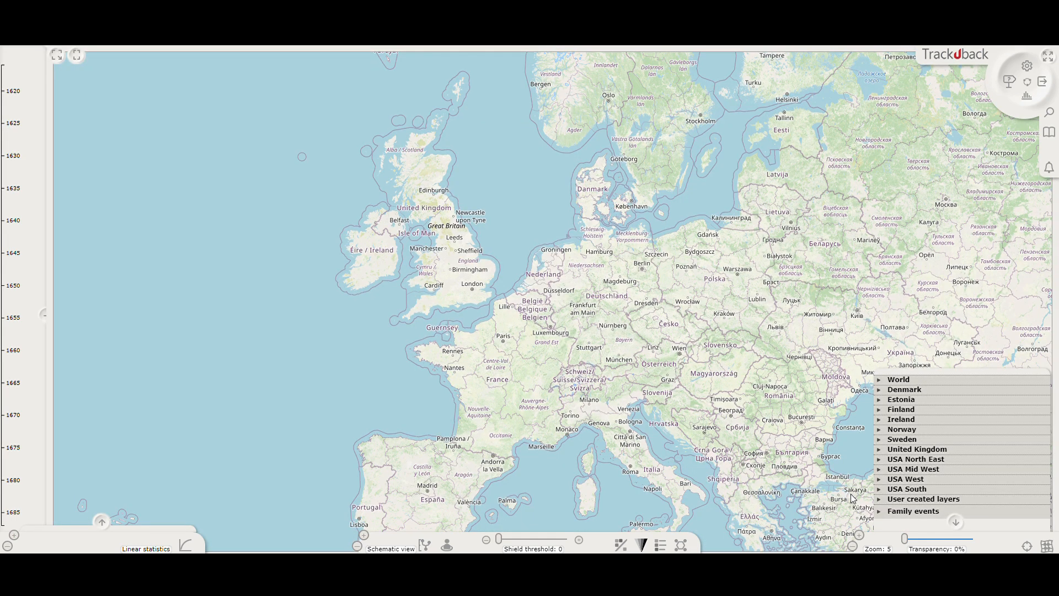
Step: Show the "Your stories" layer on the map and open the story from its marker near the Vistula in northern Poland
{"action": "left_click", "coordinate": [882, 500]}
{"action": "left_click", "coordinate": [884, 495]}
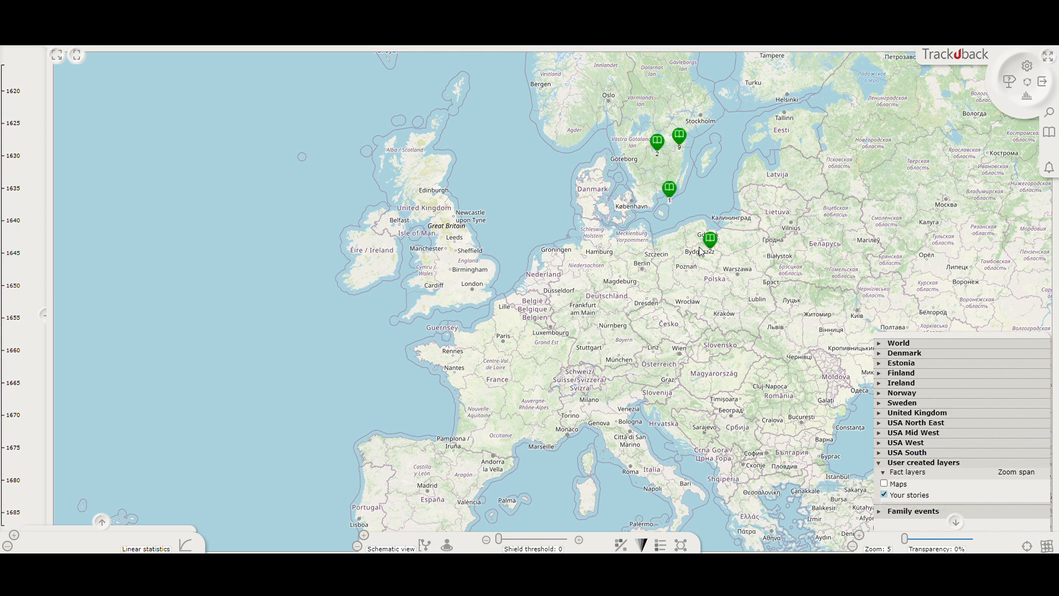
{"action": "scroll", "coordinate": [701, 246], "scroll_direction": "up", "scroll_amount": 2}
{"action": "scroll", "coordinate": [721, 233], "scroll_direction": "up", "scroll_amount": 3}
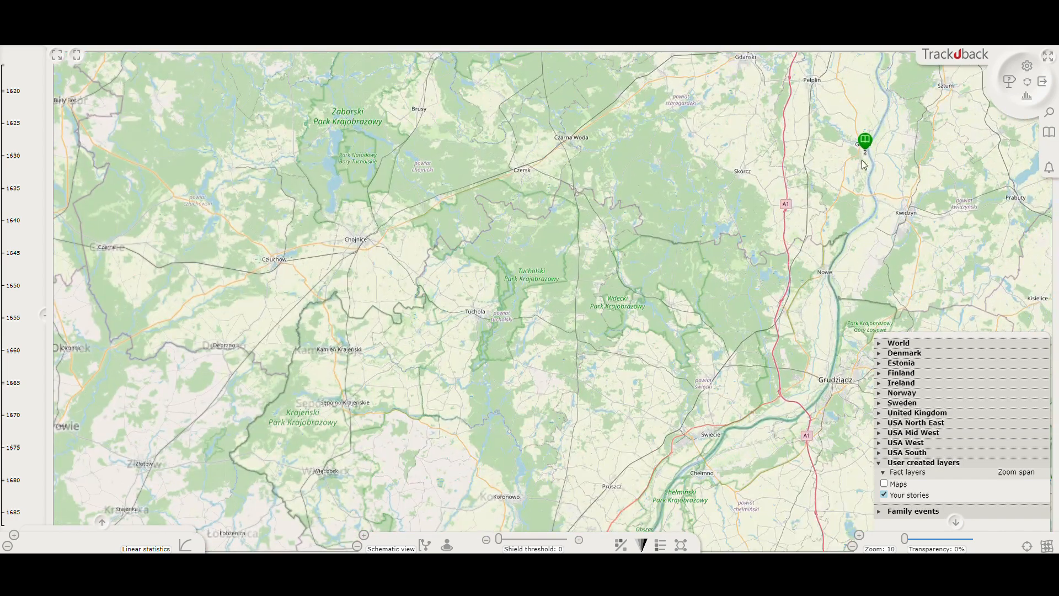
{"action": "left_click", "coordinate": [865, 145]}
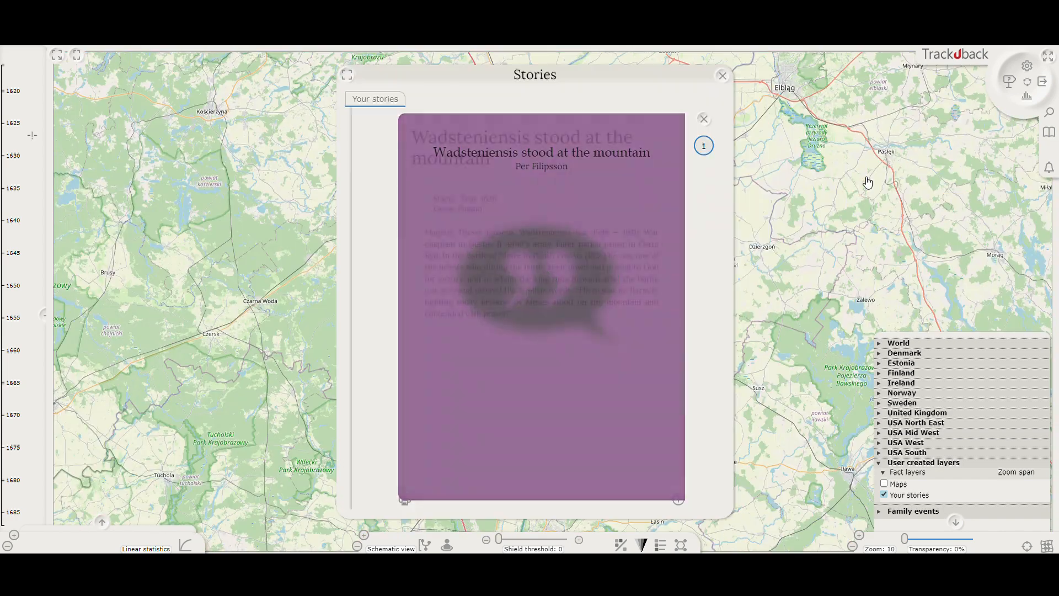